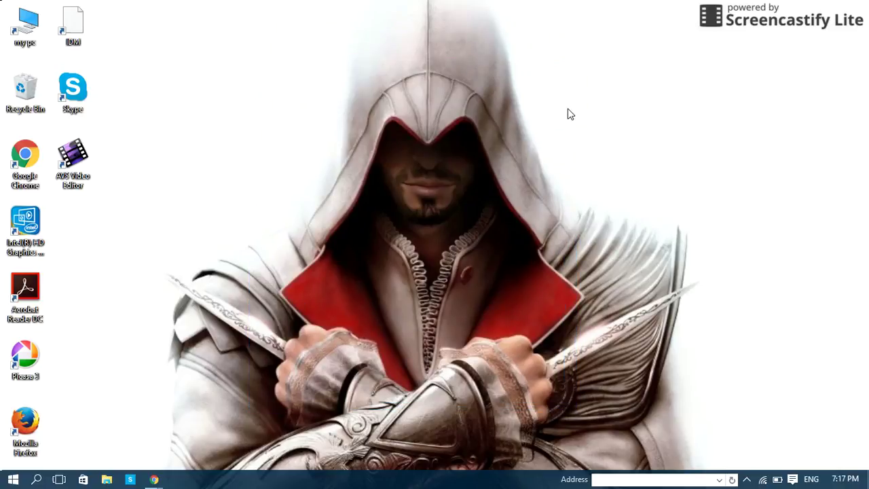
- Open Paint and paste the copied phone-to-laptop picture onto the blank canvas
key("super")
type("paint")
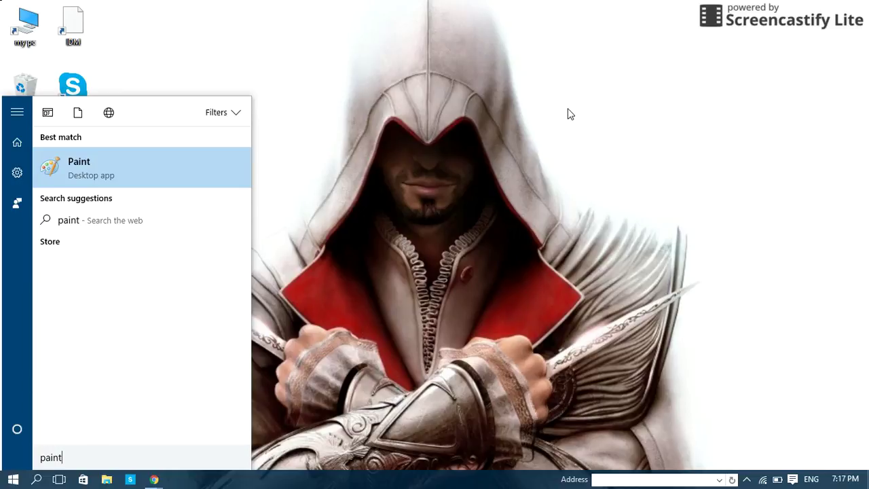
key("Return")
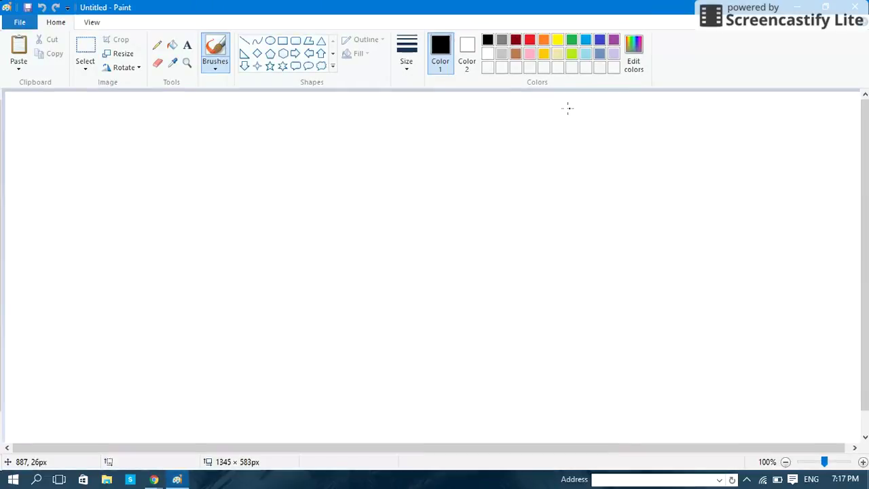
key("ctrl+v")
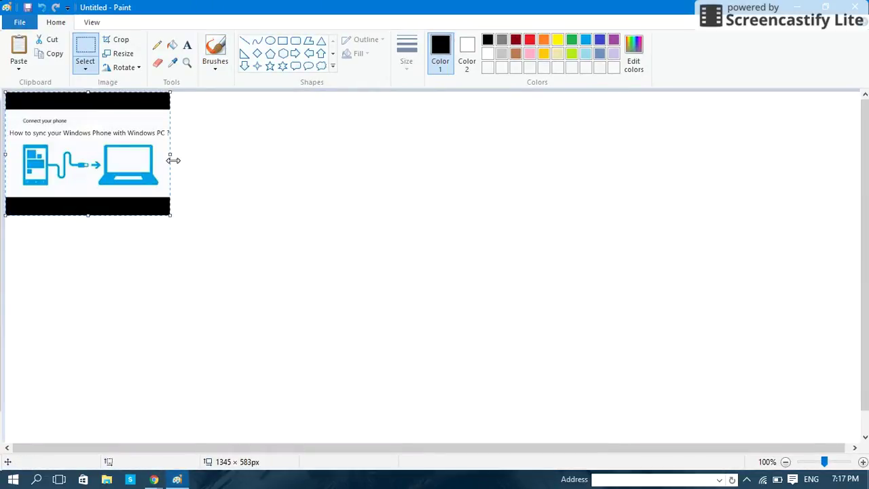
- Stretch the pasted picture to about 514 × 336 px and deselect it
left_click_drag(169, 154, 333, 154)
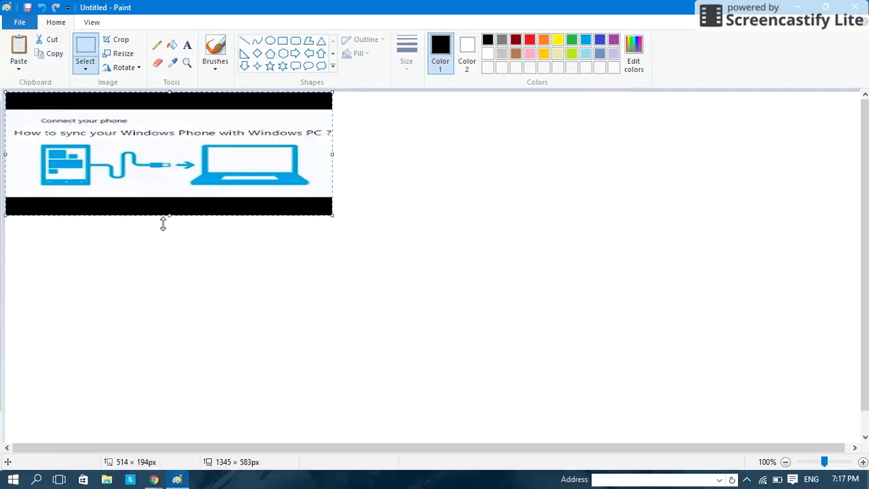
left_click_drag(166, 218, 168, 305)
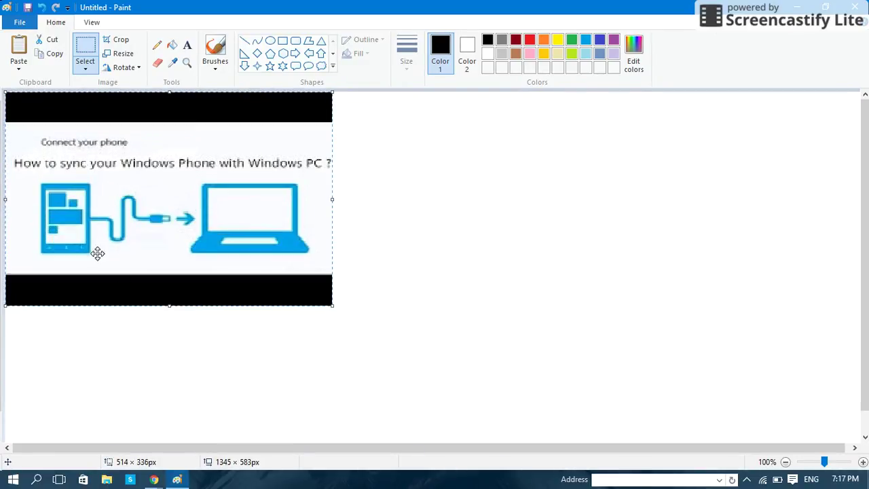
left_click(134, 403)
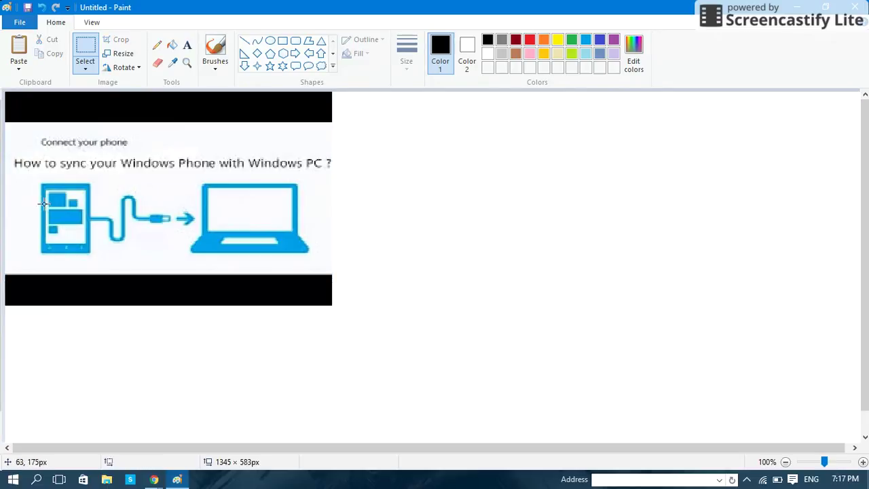
- Outline the phone and the cable in turn with selection rectangles, then select the laptop drawing and clear it from the picture
left_click_drag(38, 182, 89, 262)
left_click(101, 252)
left_click_drag(90, 213, 195, 228)
left_click(159, 255)
left_click_drag(199, 180, 314, 269)
left_click(380, 249)
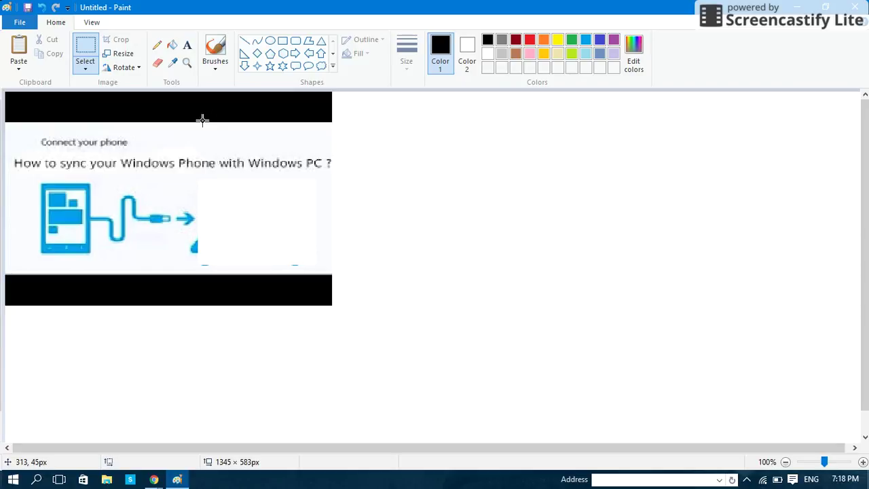
- Add a text box about 435 × 117 px in the blank area beside the picture, with font size 10
left_click(187, 45)
left_click_drag(382, 135, 662, 212)
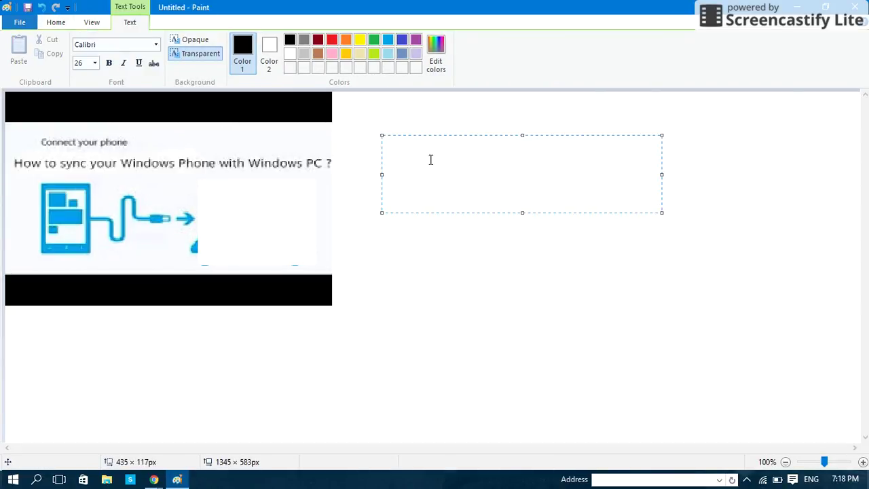
left_click(86, 62)
left_click(95, 63)
type("10")
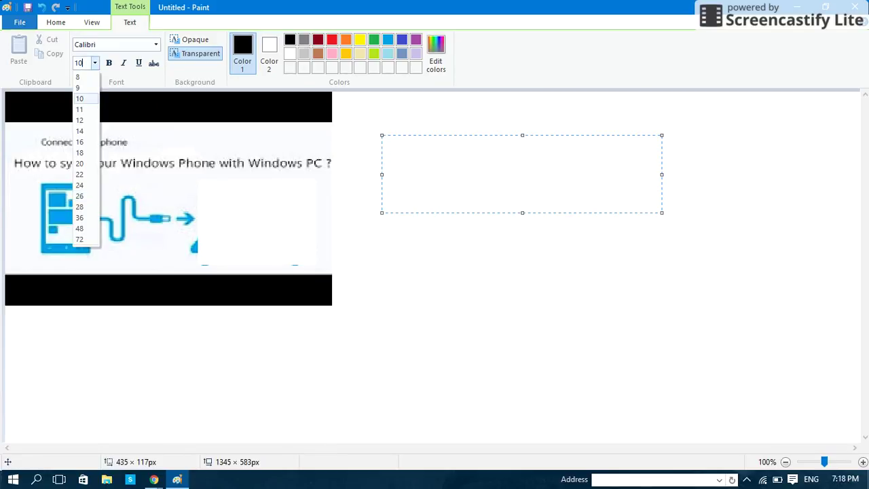
left_click(426, 166)
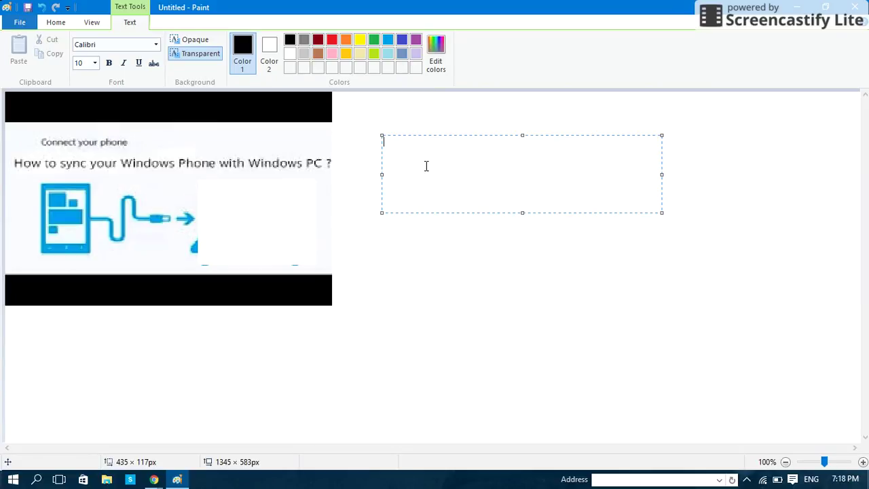
- Write "about phone" and "baseband version 7 times clicks" as the first two lines of the text box
type("about phone")
key("Return")
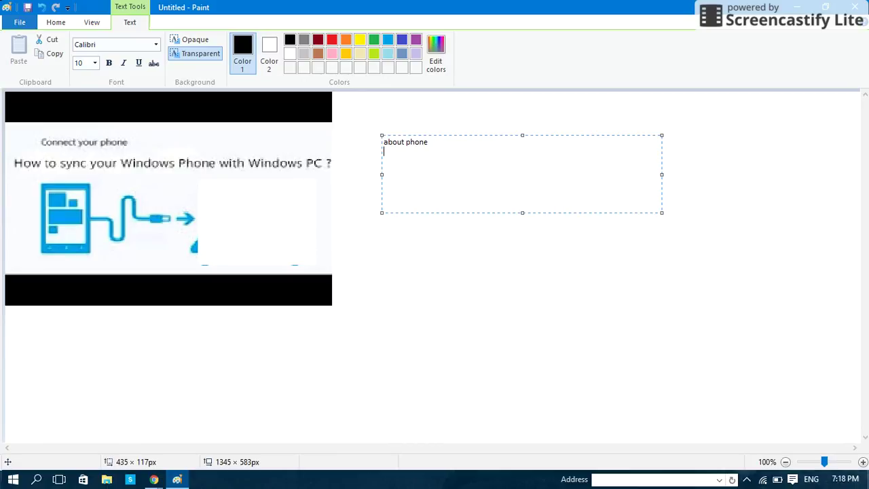
type("baseband version")
type("7 times cl")
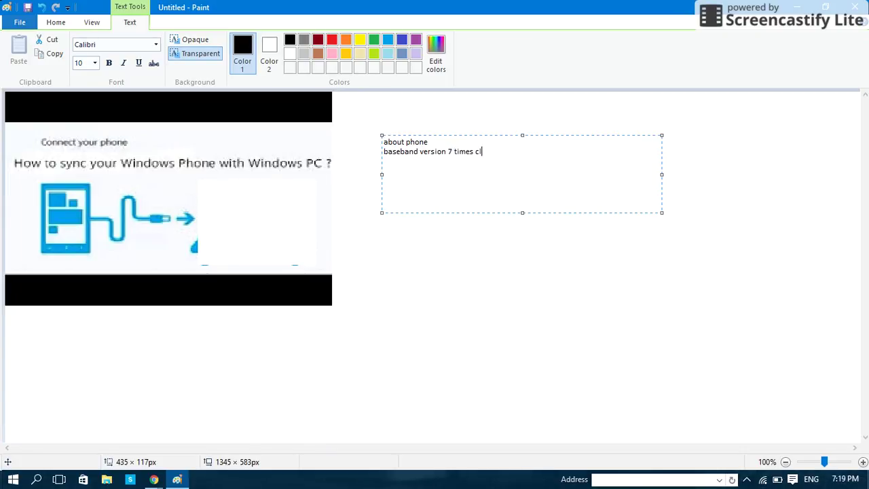
type("icks")
key("Return")
- Add the lines "settings devoloper opitions" and "usb debbiging" to the text box
type("ttings devoloper")
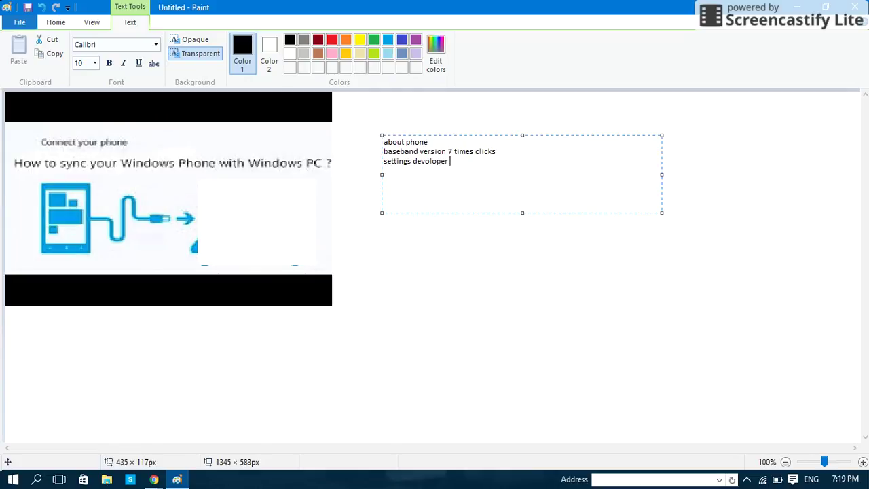
type(" opt")
type("ions ")
type("us")
type("b debbi")
type("ging")
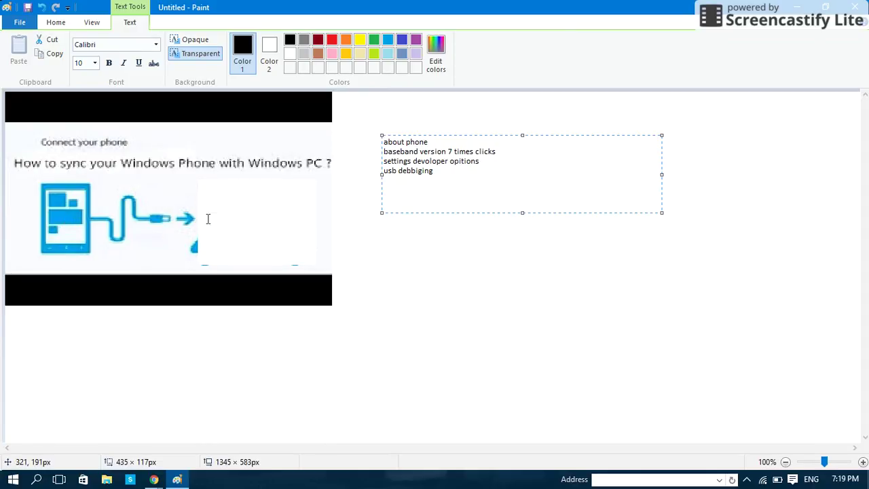
- Minimize Paint to switch to Chrome and close the advertising tab that loads
left_click(803, 6)
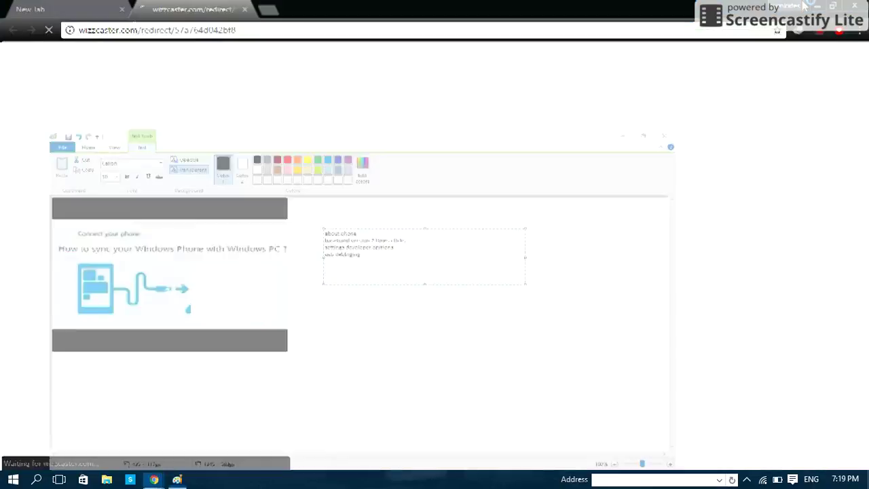
left_click(804, 6)
left_click(445, 224)
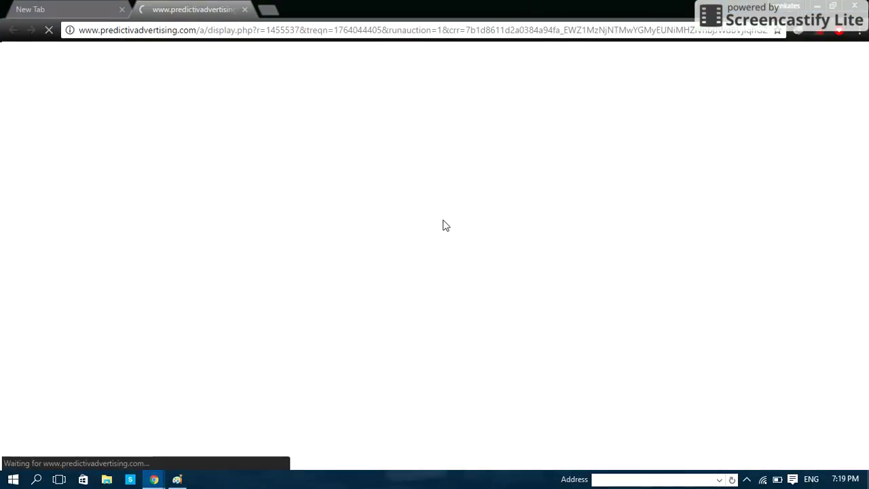
left_click(245, 9)
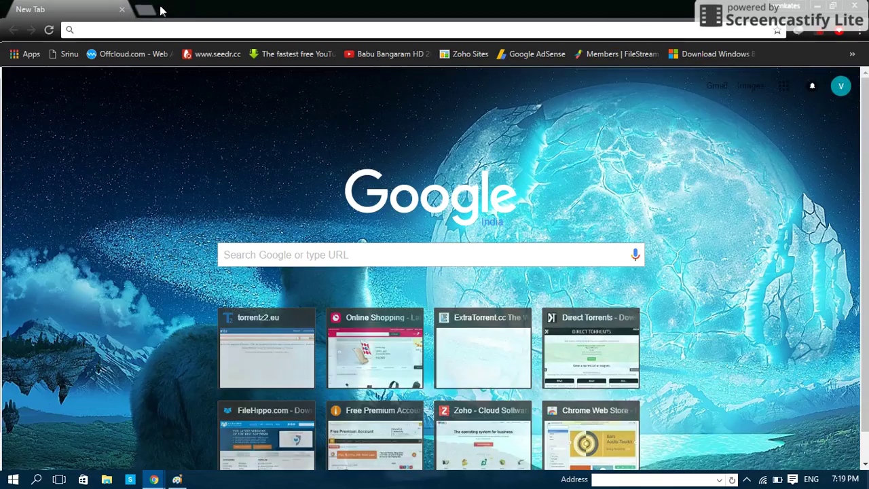
left_click(156, 29)
type("vysor")
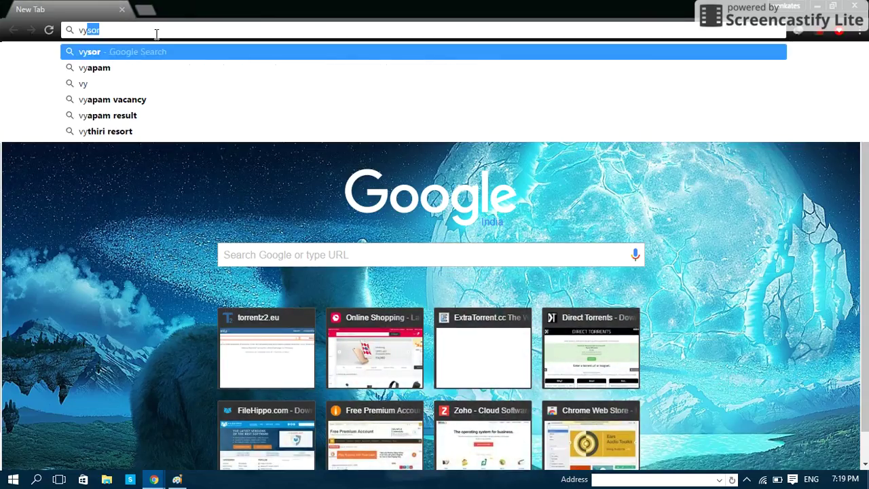
key("Escape")
key("Return")
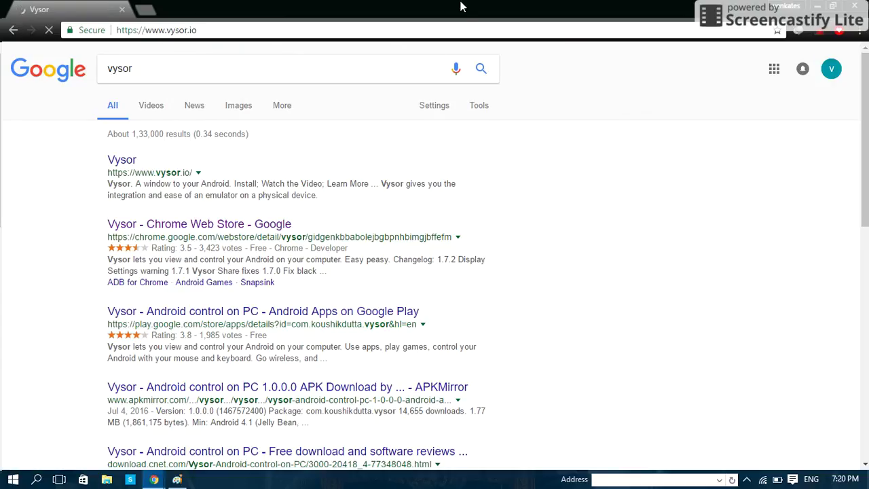
- Minimize Chrome to the desktop and launch the installed Vysor app
left_click(820, 6)
left_click_drag(820, 3, 435, 204)
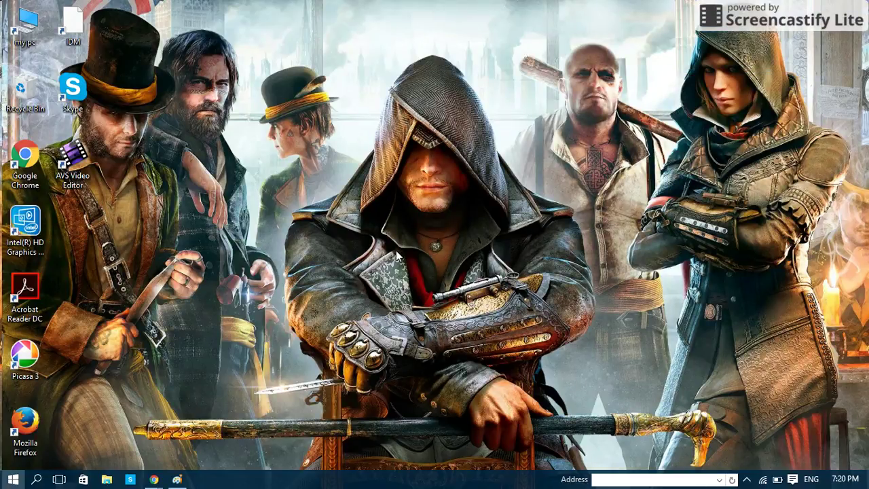
key("super")
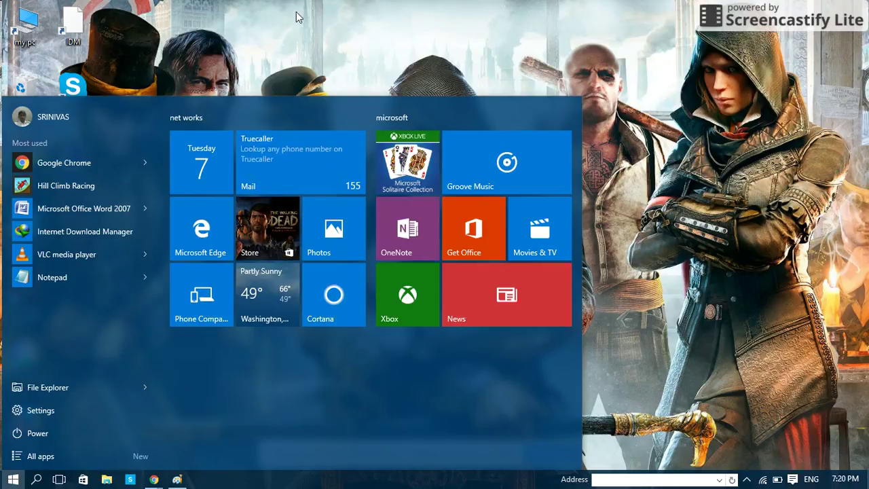
type("cysor")
key("Return")
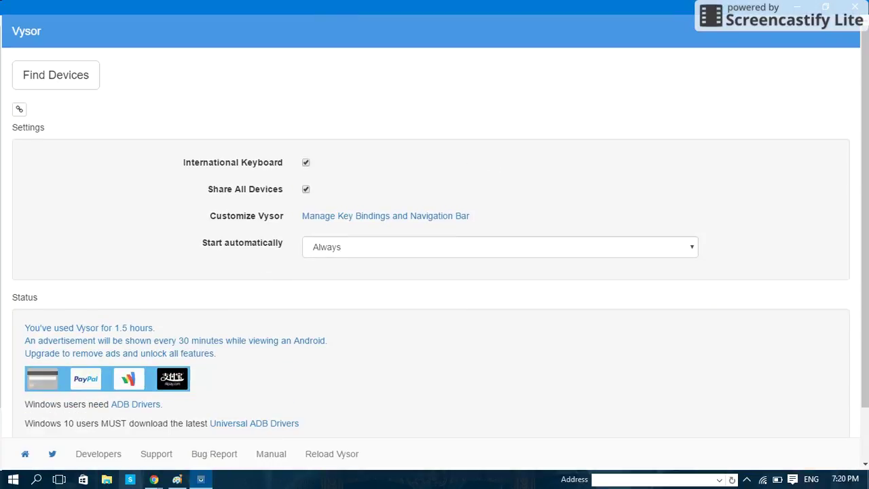
- Look for connected USB devices in Vysor, dismiss the device selection dialog and close the app
left_click(87, 88)
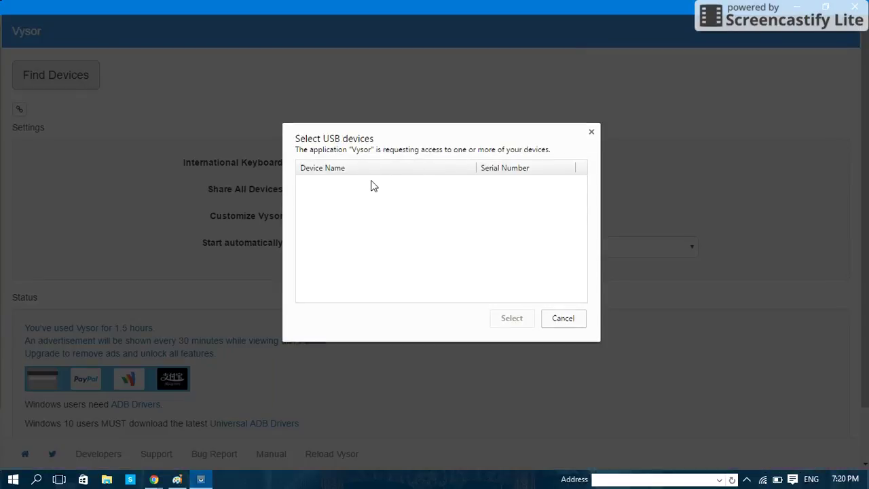
left_click(591, 133)
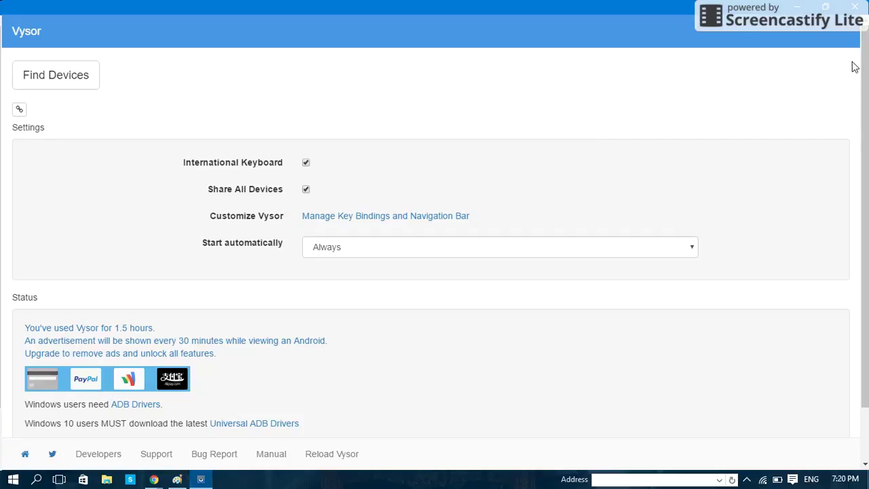
left_click(854, 6)
left_click_drag(867, 2, 252, 384)
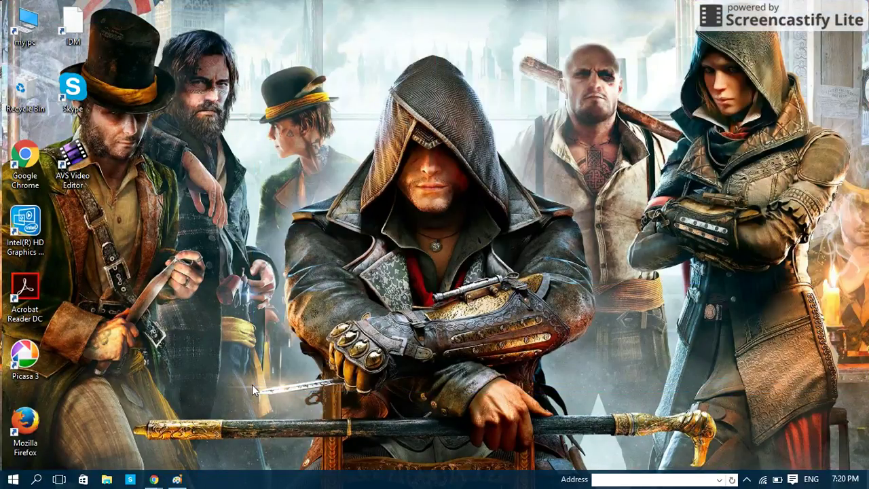